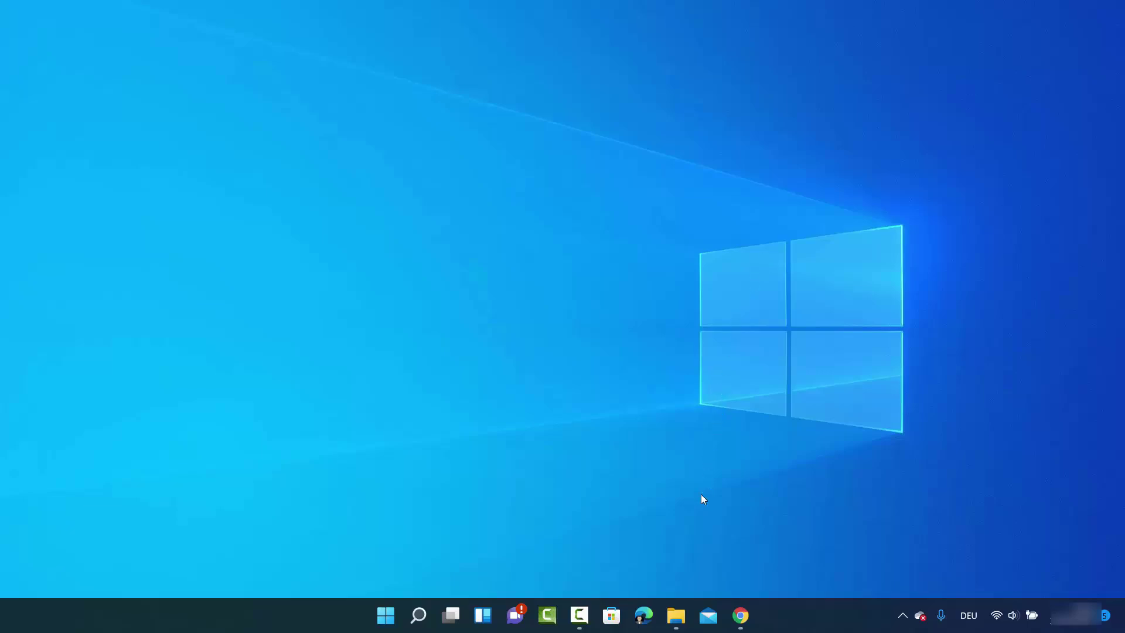
- Open File Explorer from the taskbar to show the Quick access folders
click(676, 615)
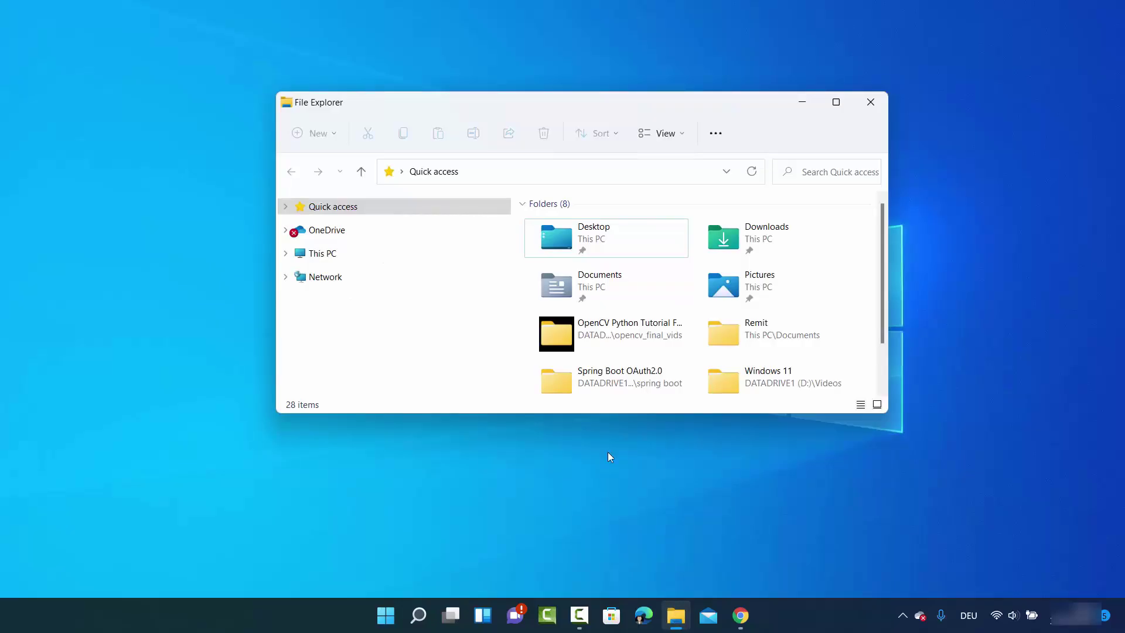
- Open the OneDrive folder in File Explorer and launch OneDrive Settings from its context menu
right_click(327, 231)
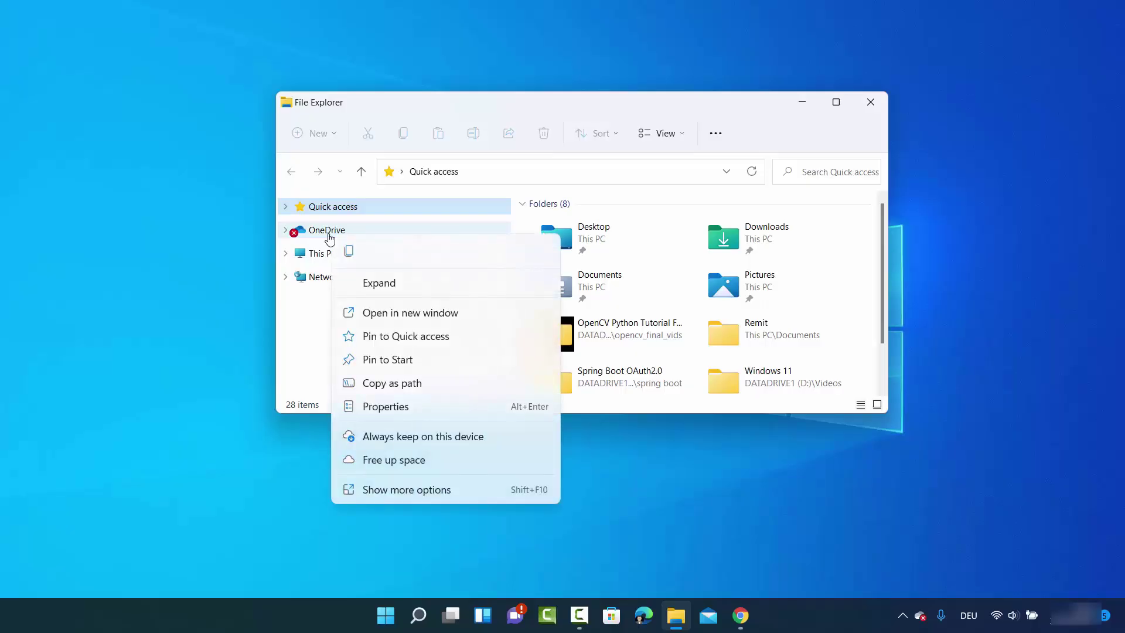
click(327, 234)
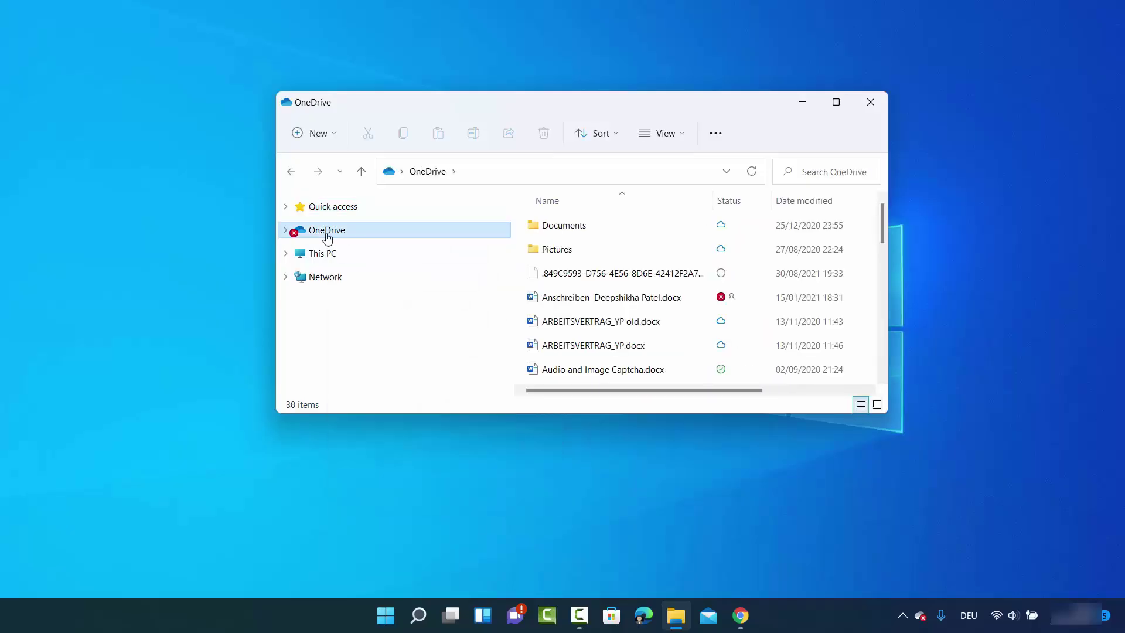
right_click(328, 234)
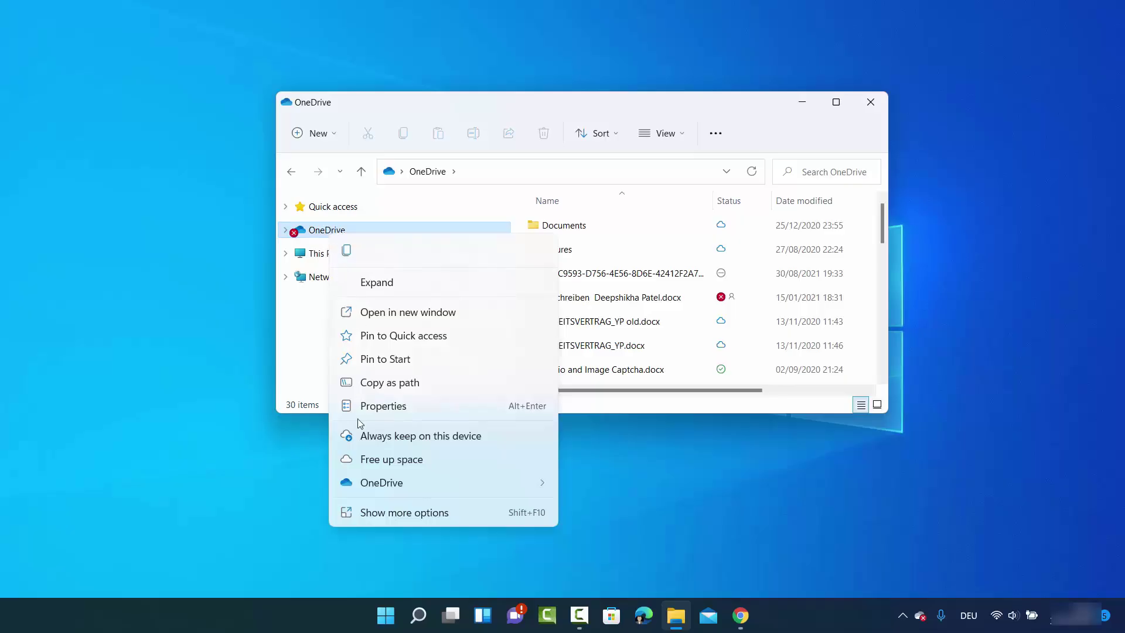
mouse_move(371, 486)
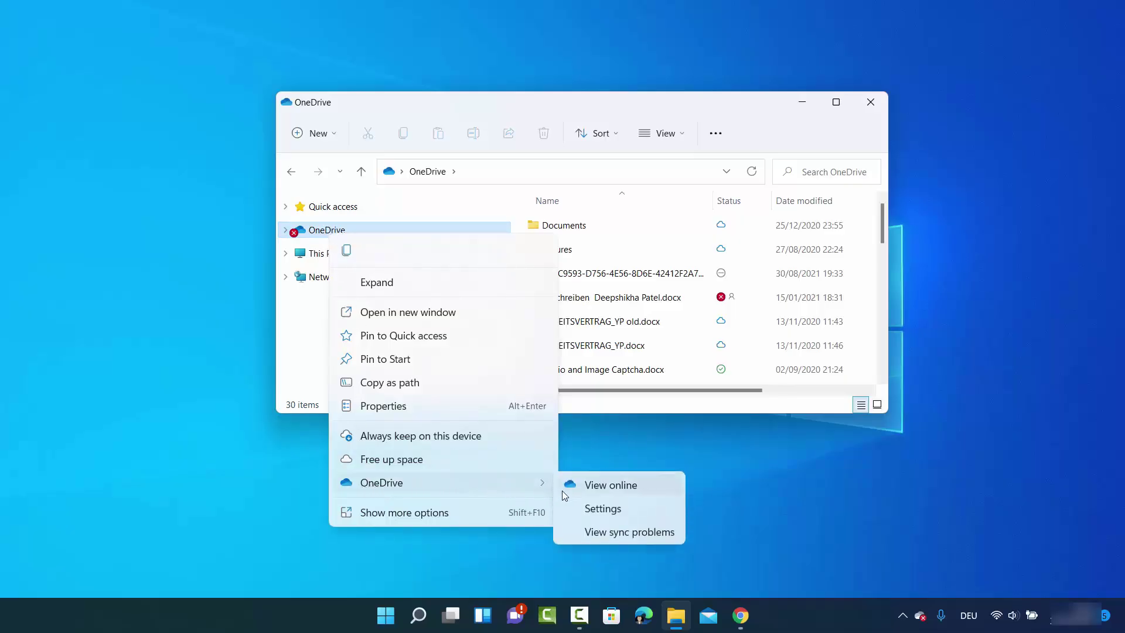
click(592, 513)
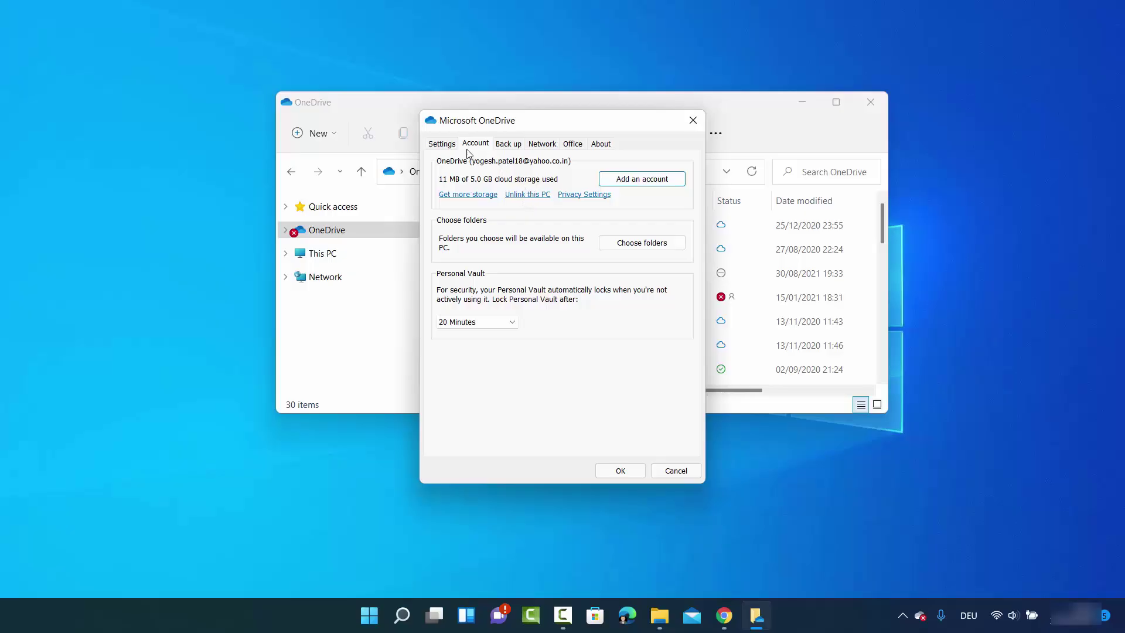
click(443, 145)
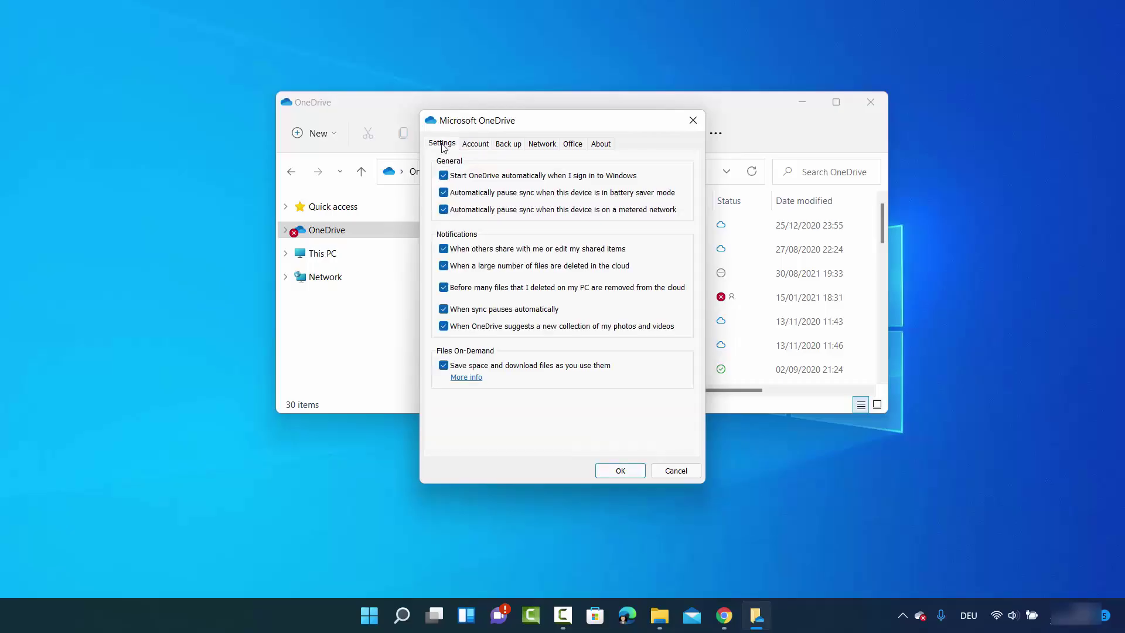
click(477, 145)
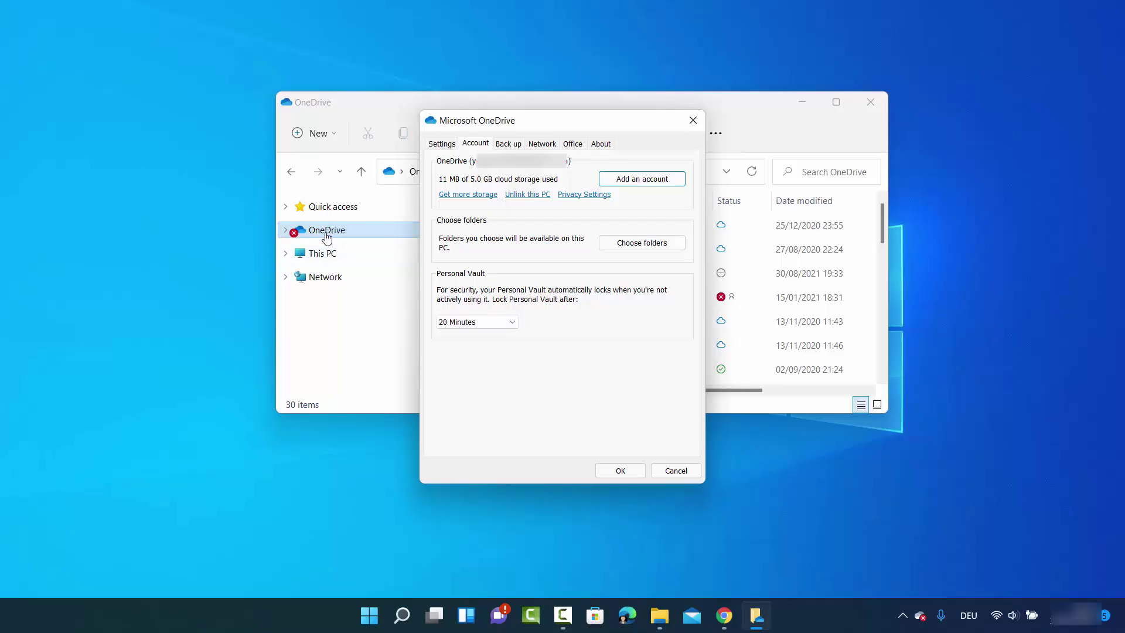
click(920, 615)
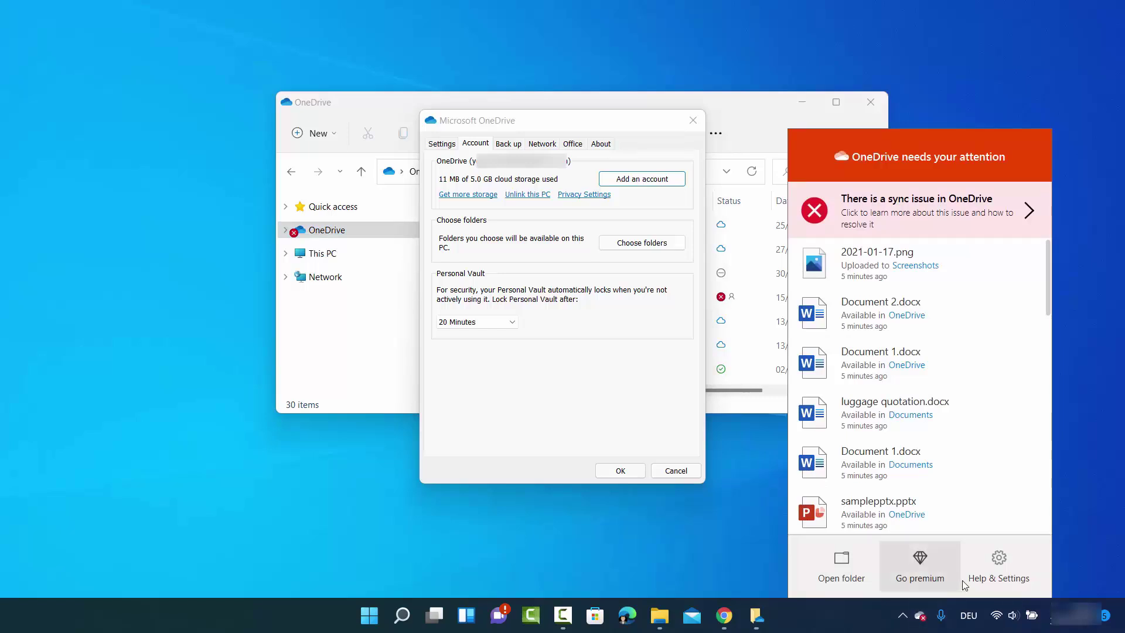
click(999, 566)
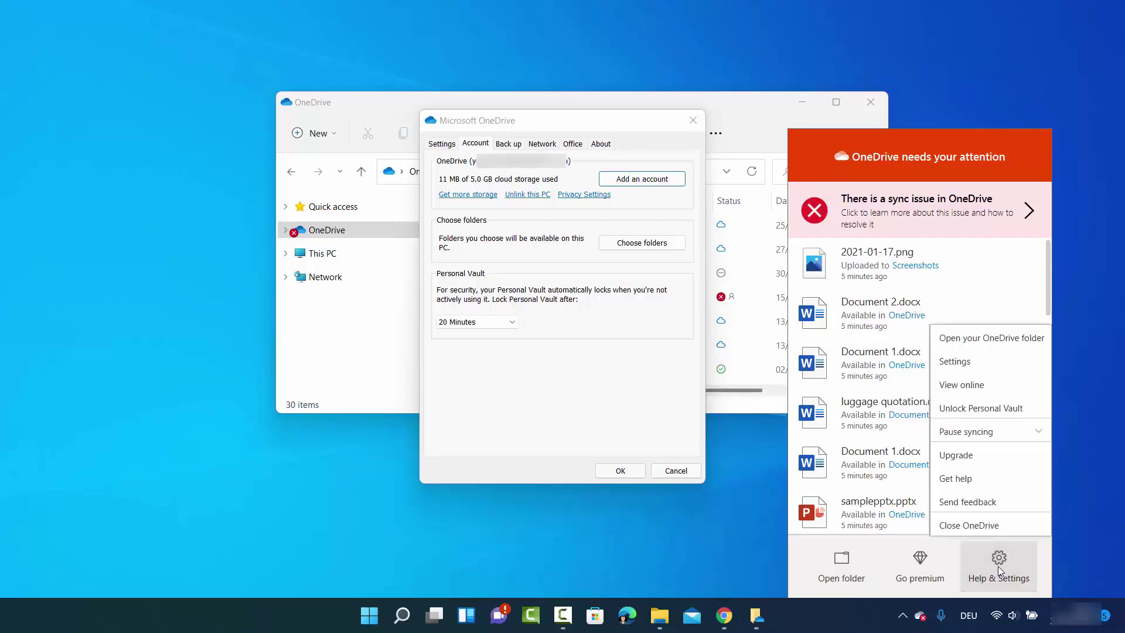
click(953, 364)
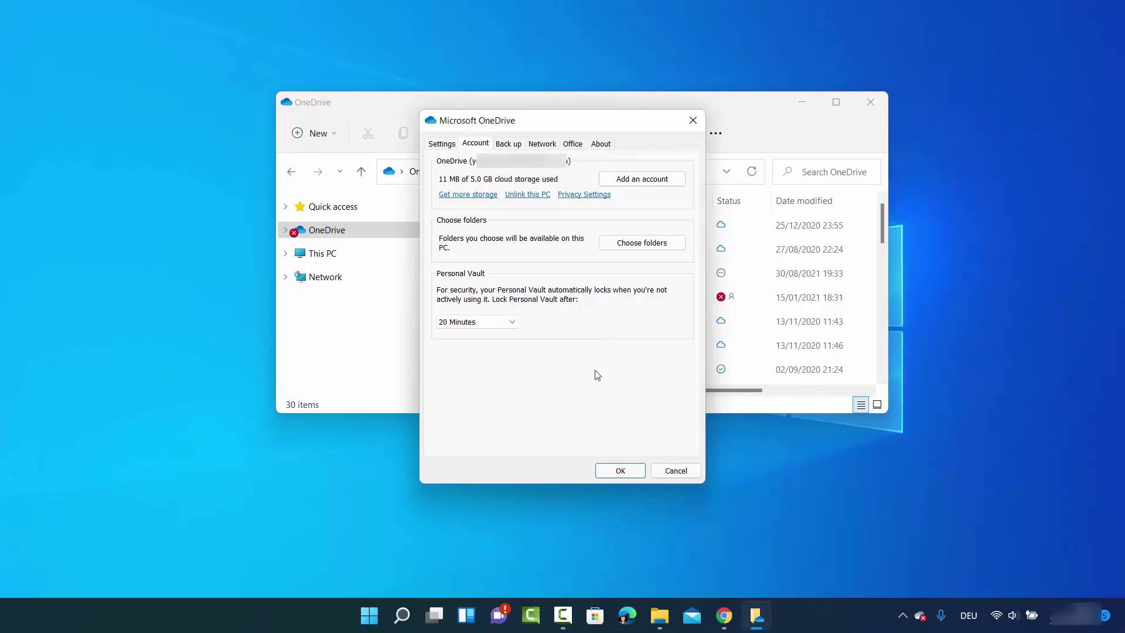
click(396, 618)
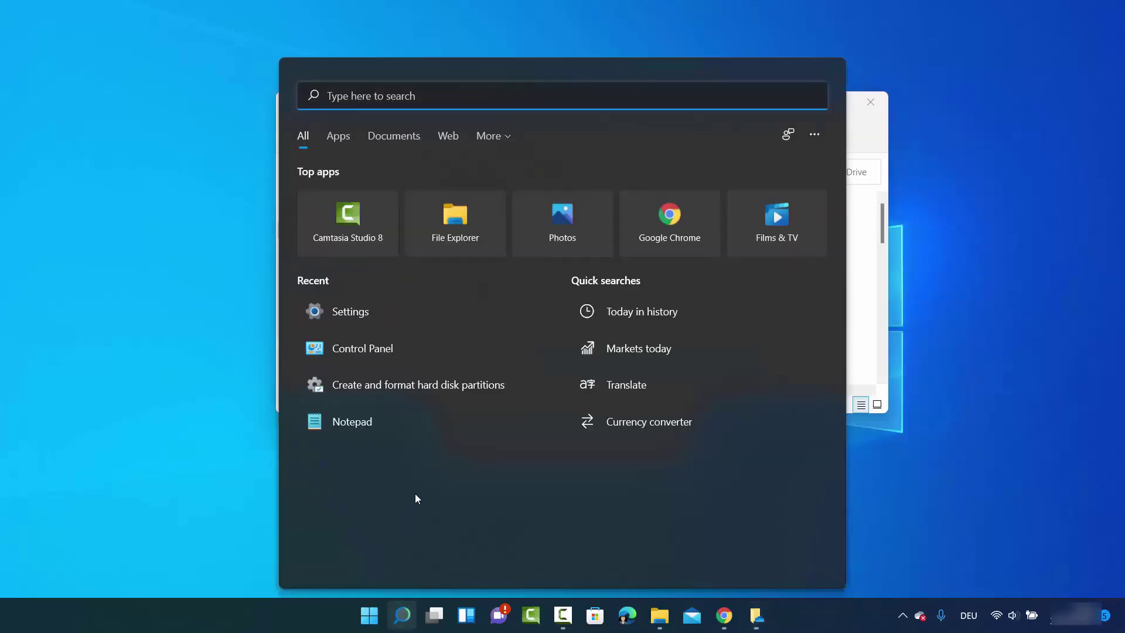
text(one)
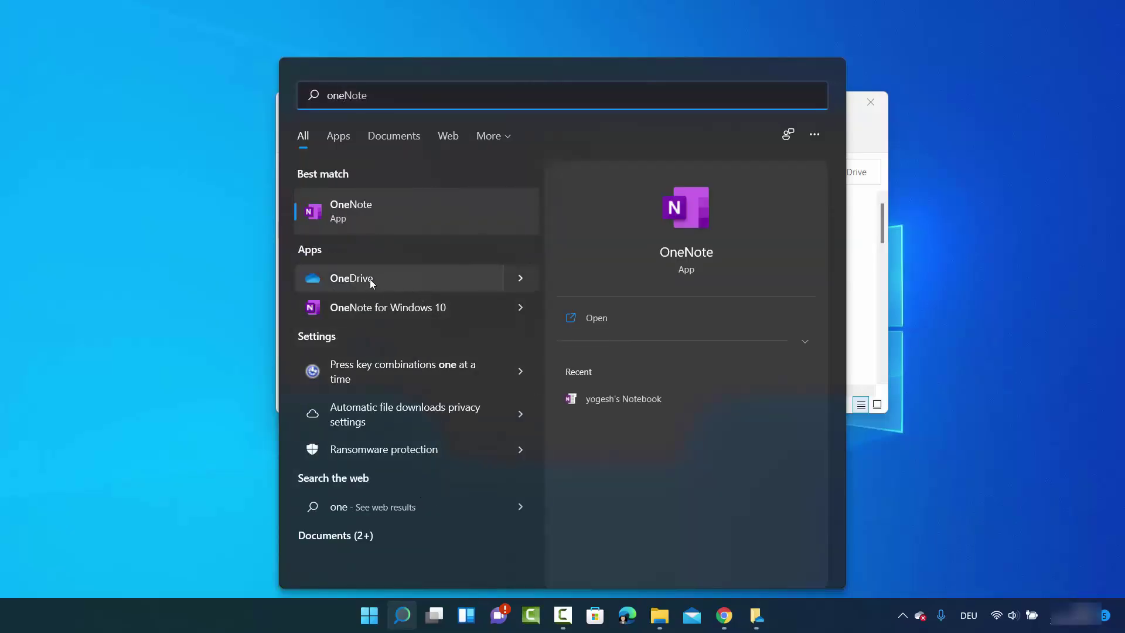
text(driv)
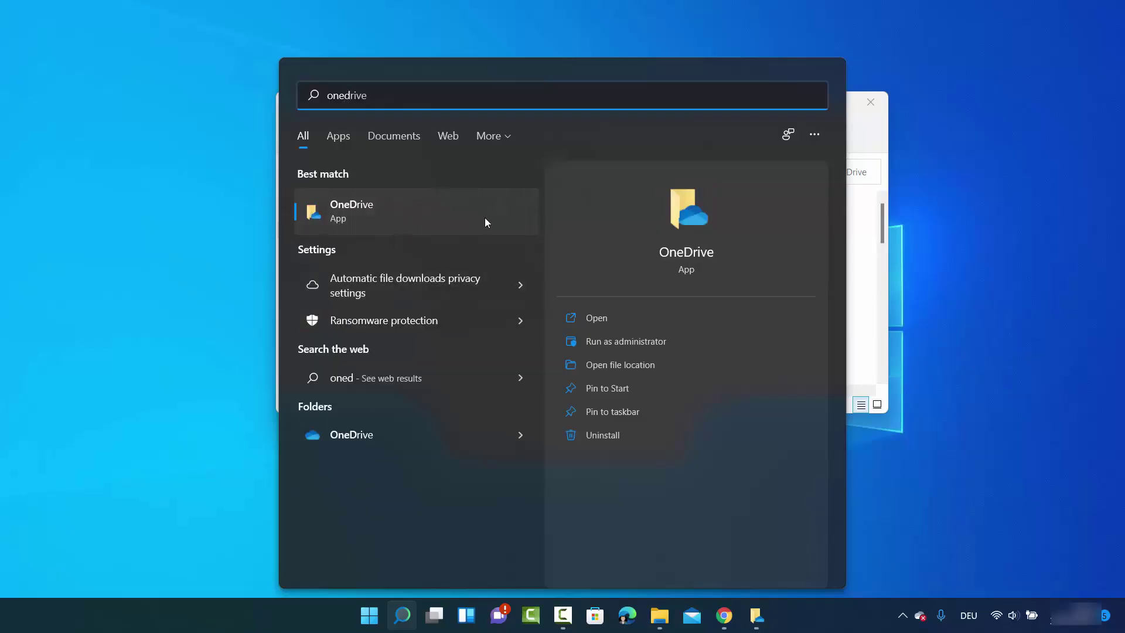
click(596, 319)
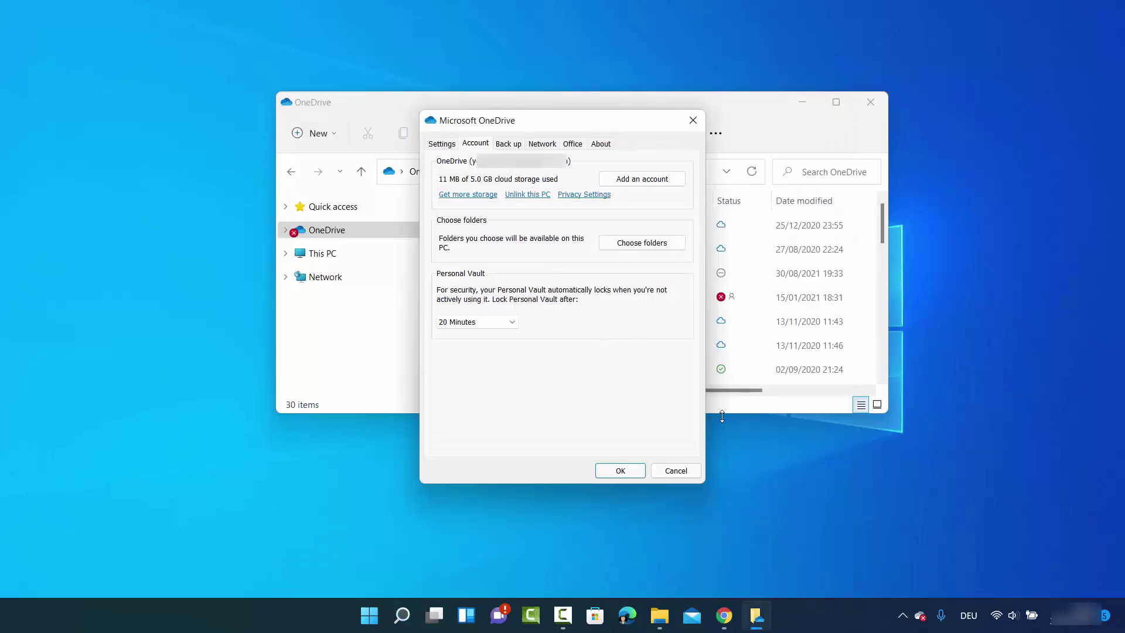
- Unlink this PC from the OneDrive account and confirm with Unlink account
mouse_move(921, 623)
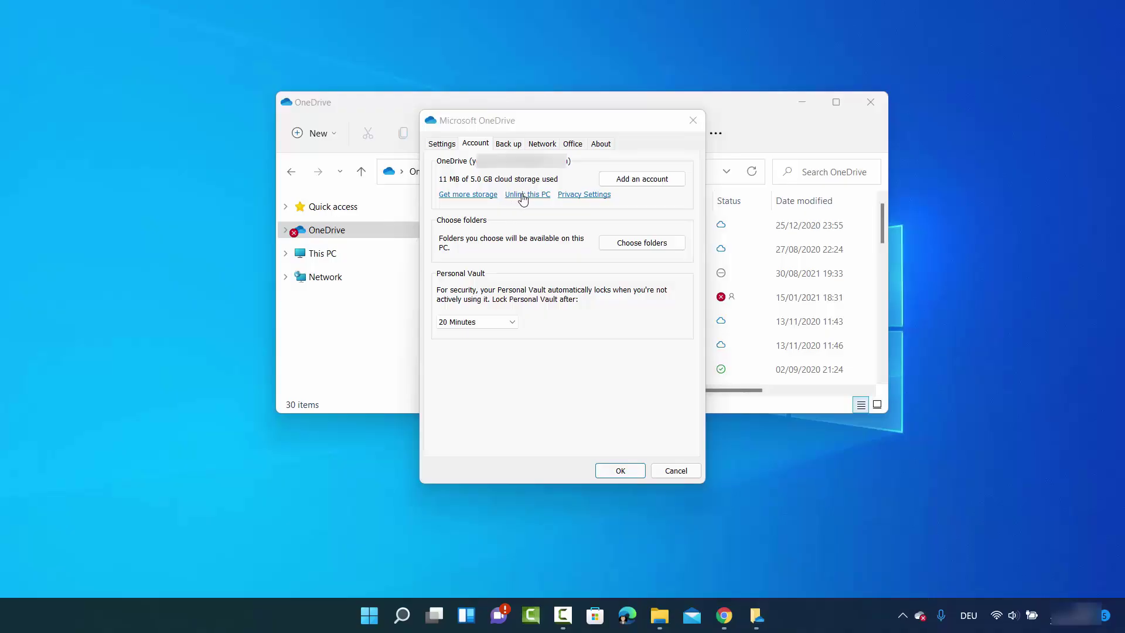
click(523, 195)
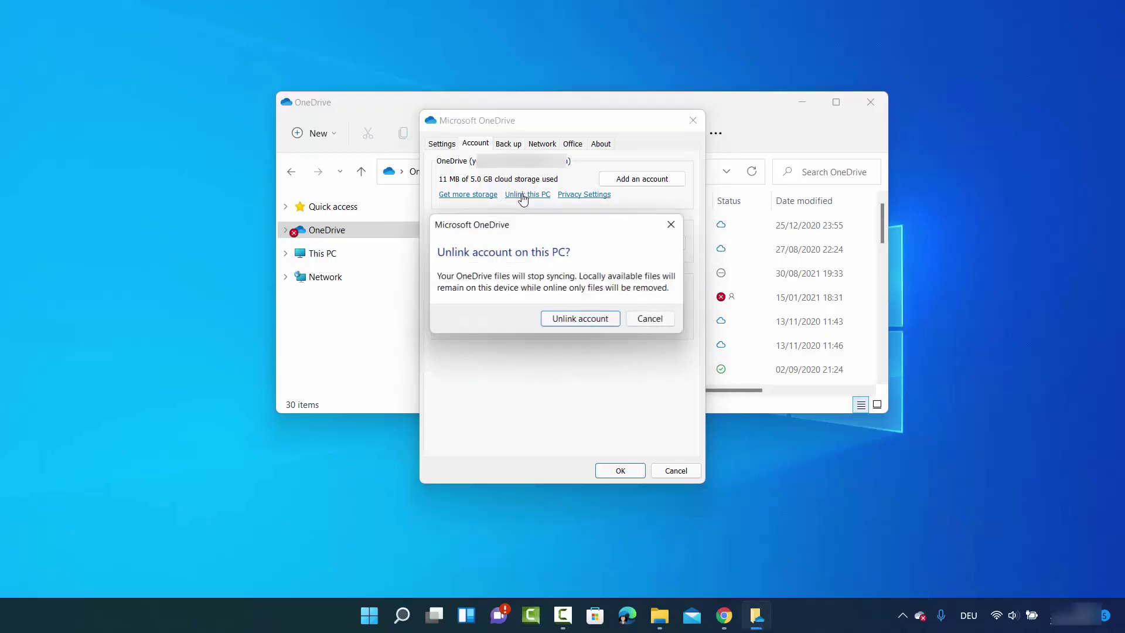
click(566, 321)
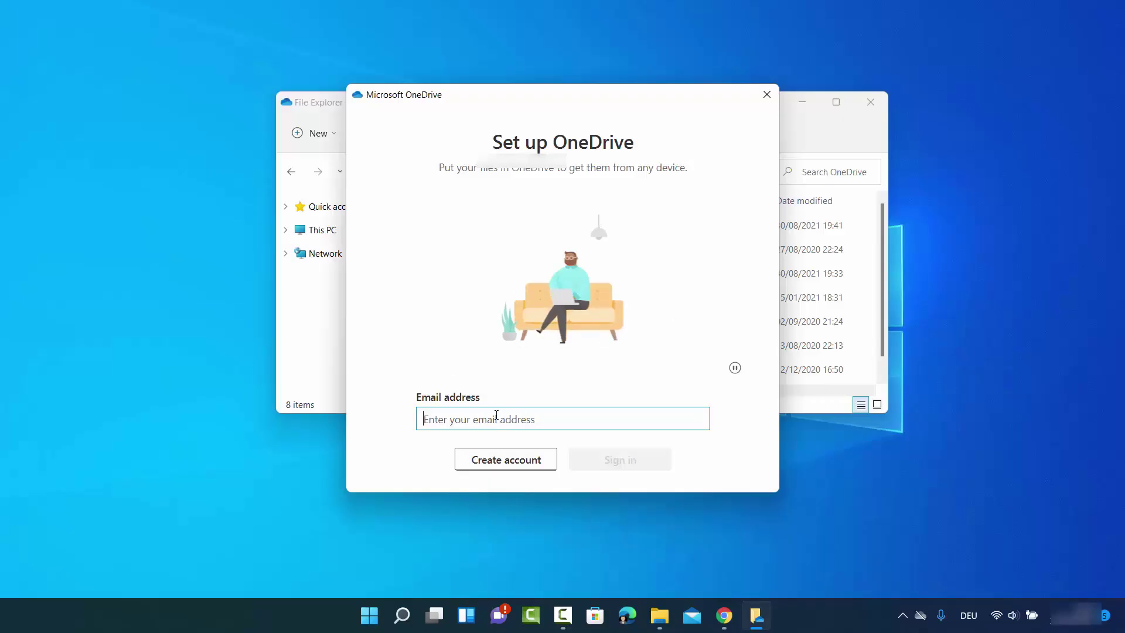
- Close the OneDrive setup window and check the tray flyout reporting OneDrive isn't connected
click(768, 99)
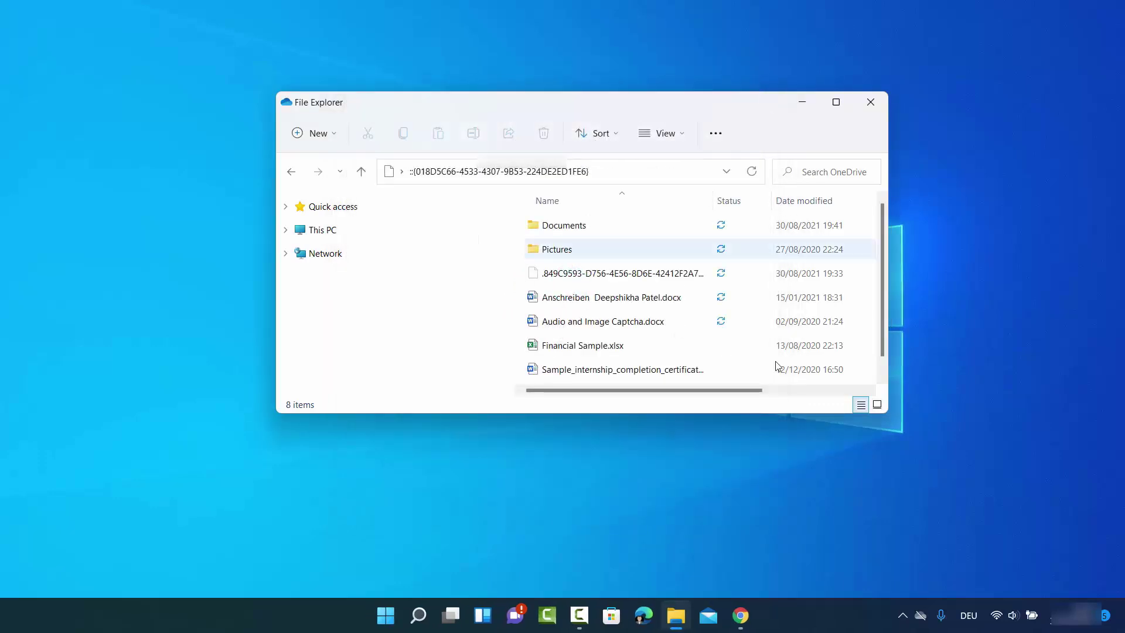
click(921, 617)
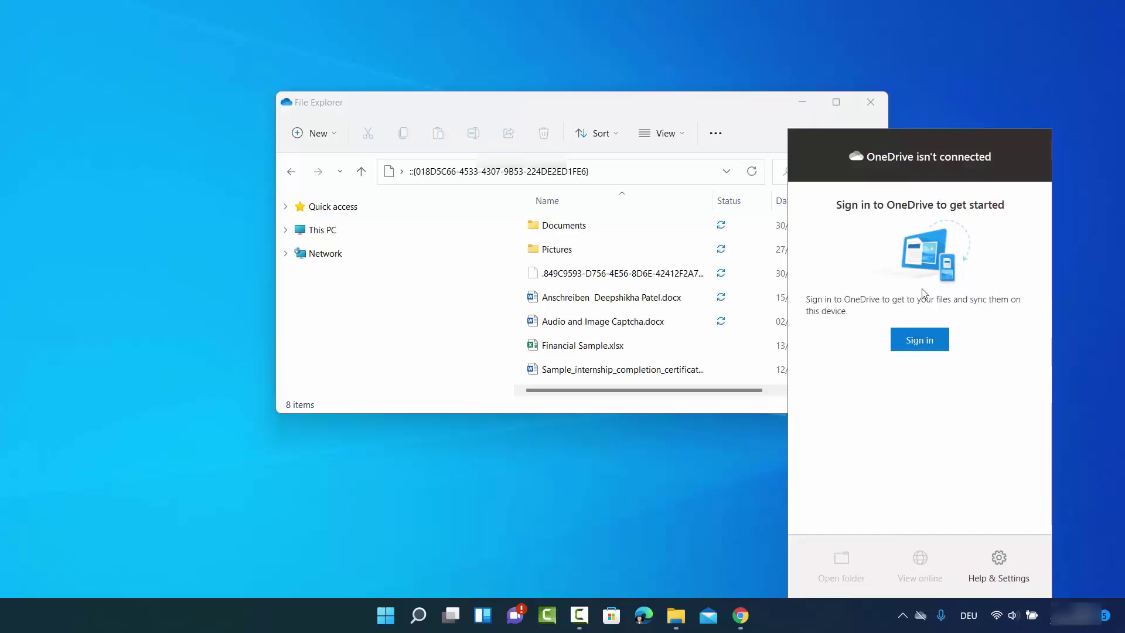
- Search Windows for 'oned' and launch the OneDrive app from the best match
click(419, 615)
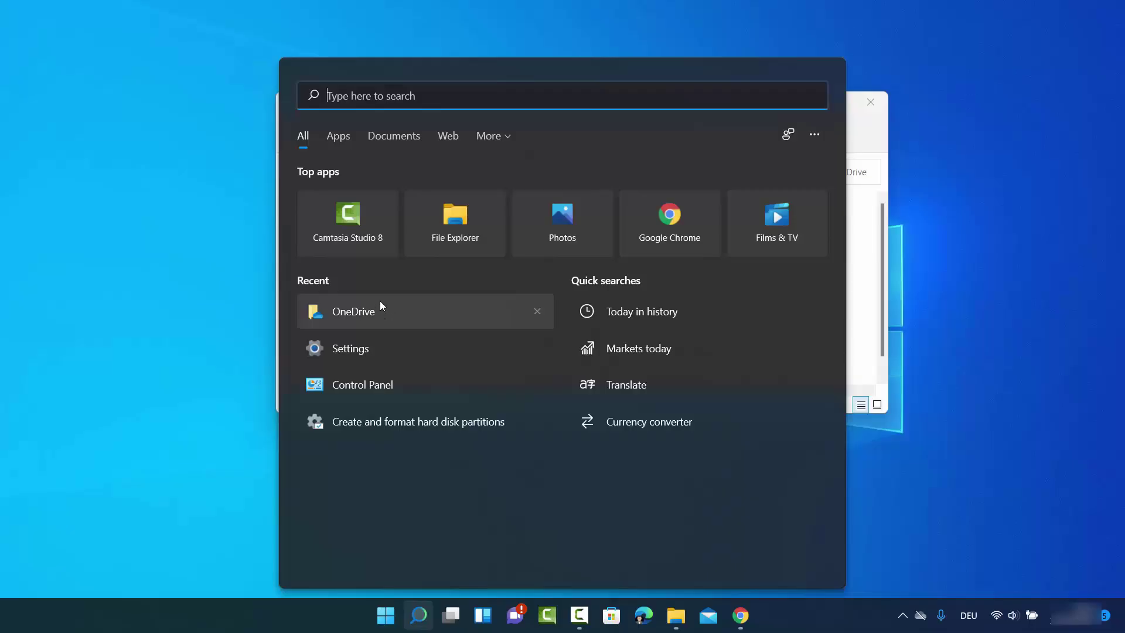
text(o)
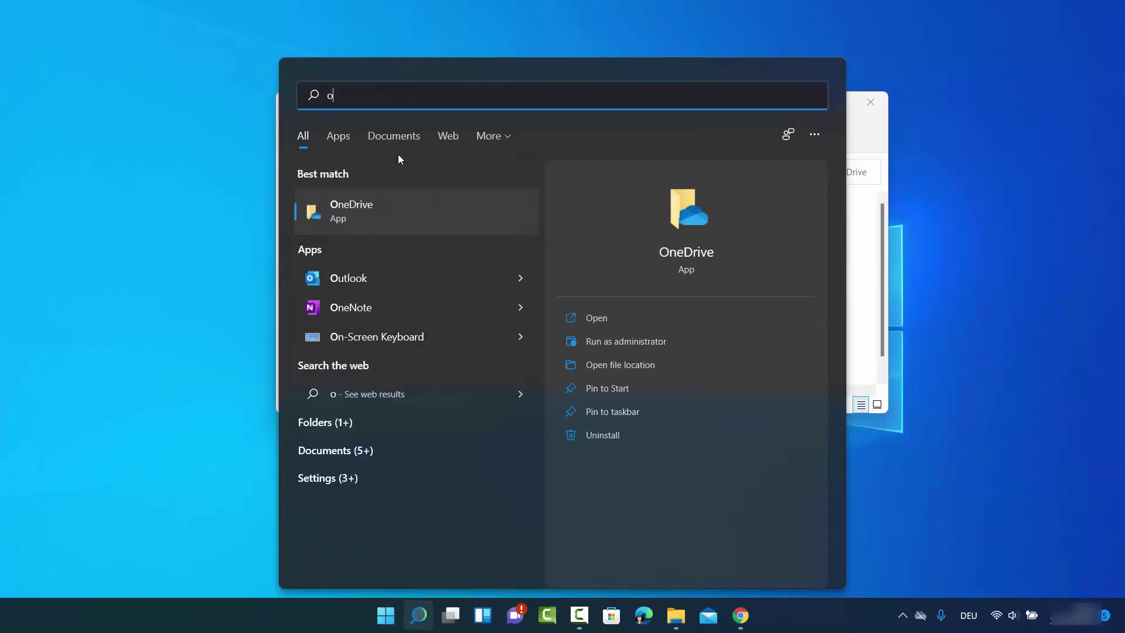
text(ned)
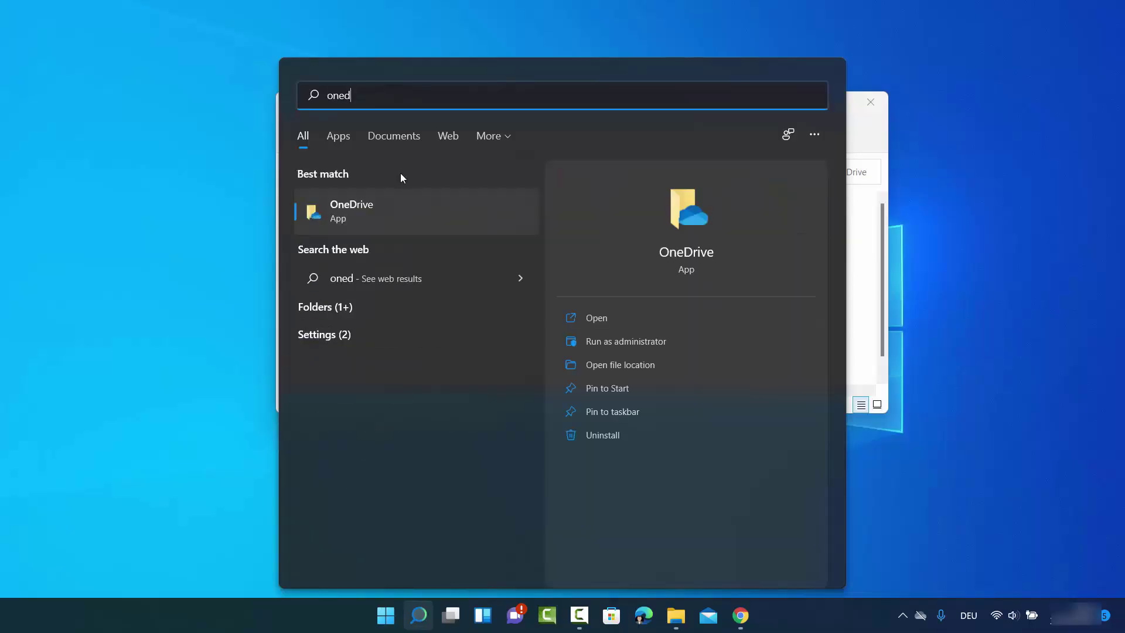
click(402, 211)
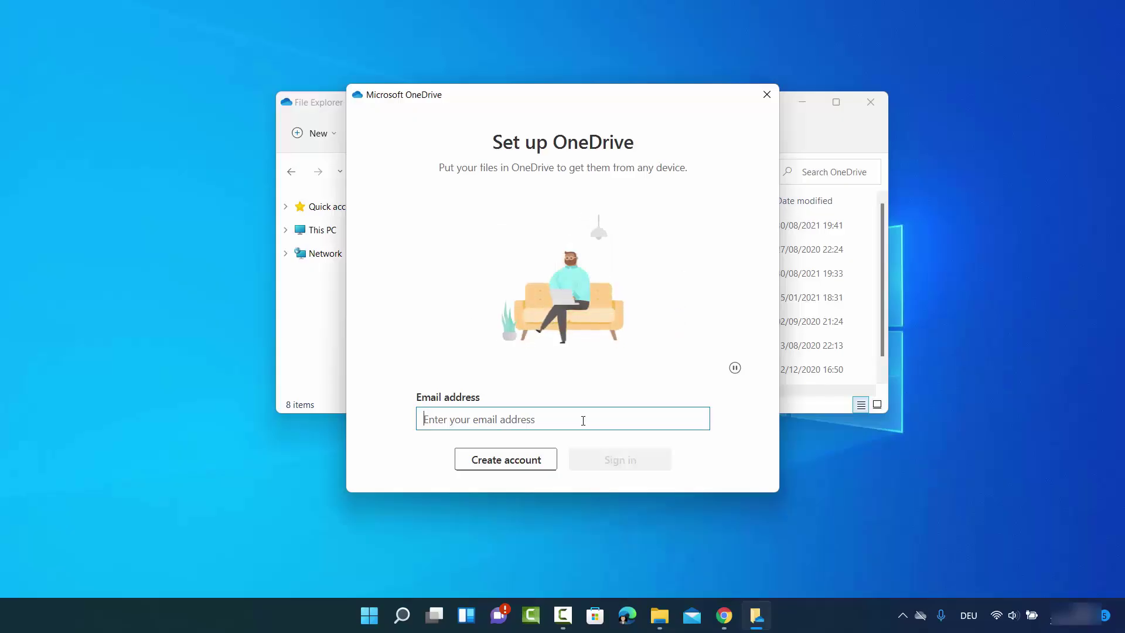
- Sign in with the account e-mail and password, then decline sending optional diagnostic data
key(ctrl+v)
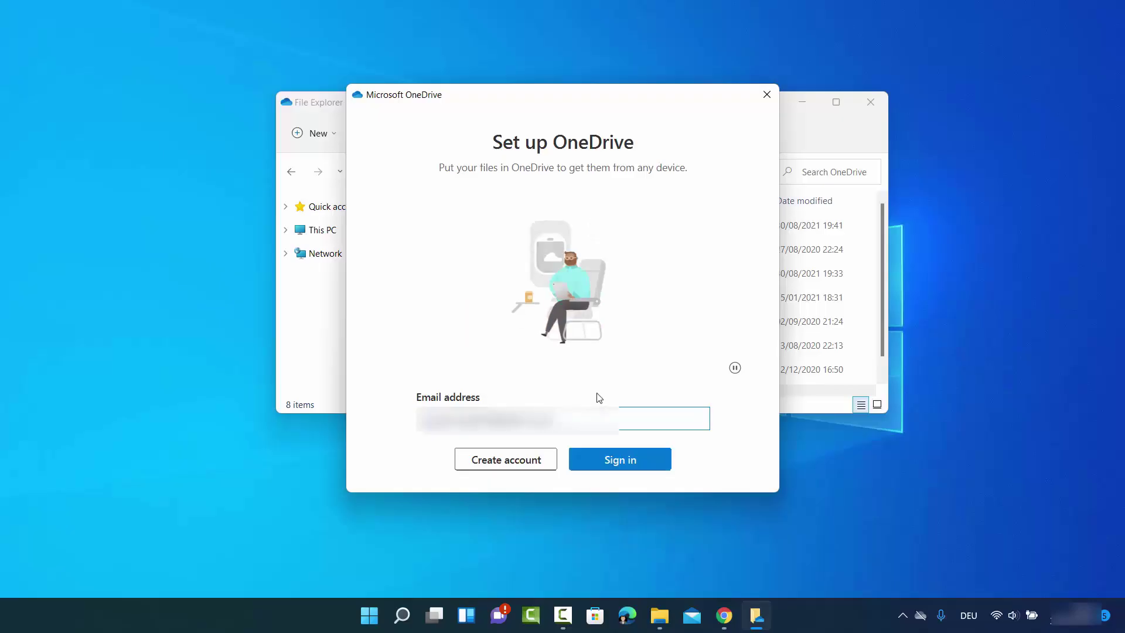
click(614, 463)
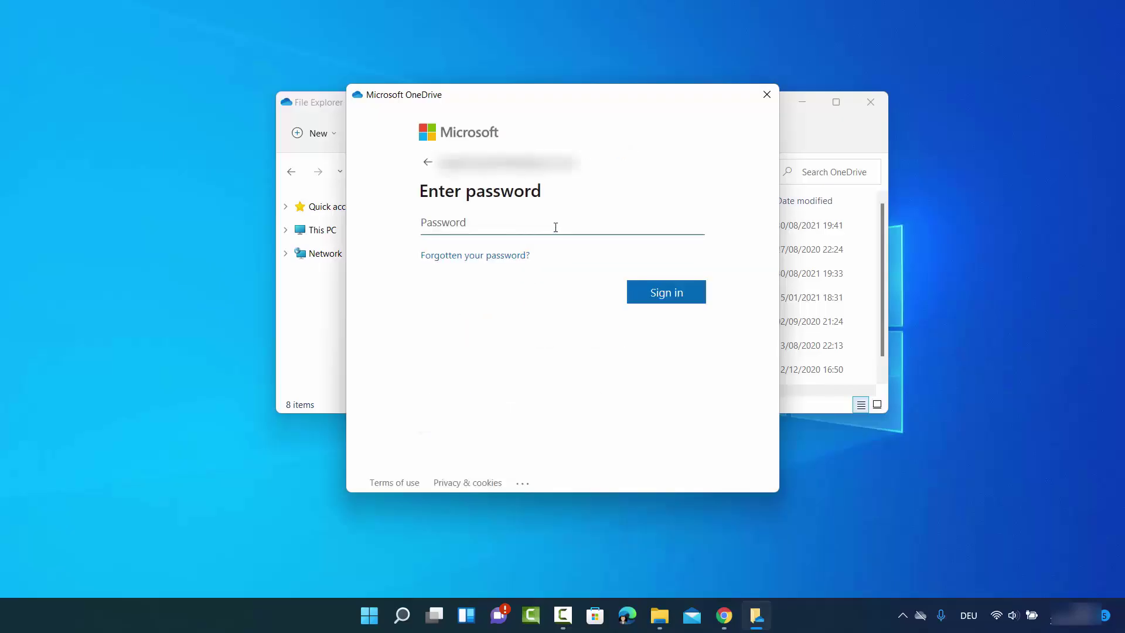
key(ctrl+v)
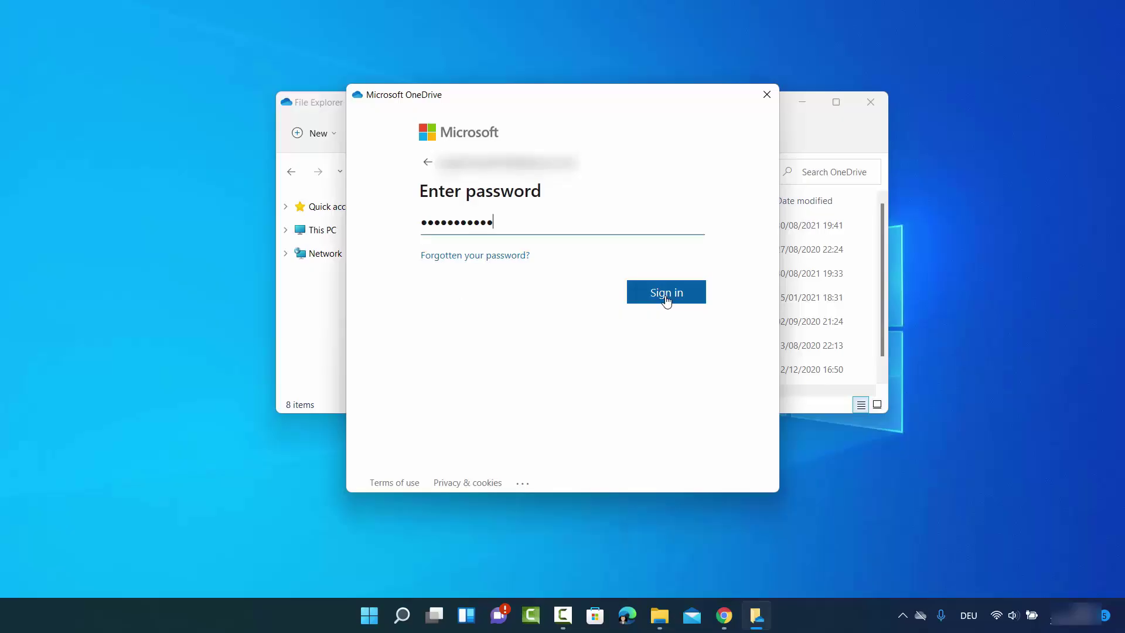
click(666, 296)
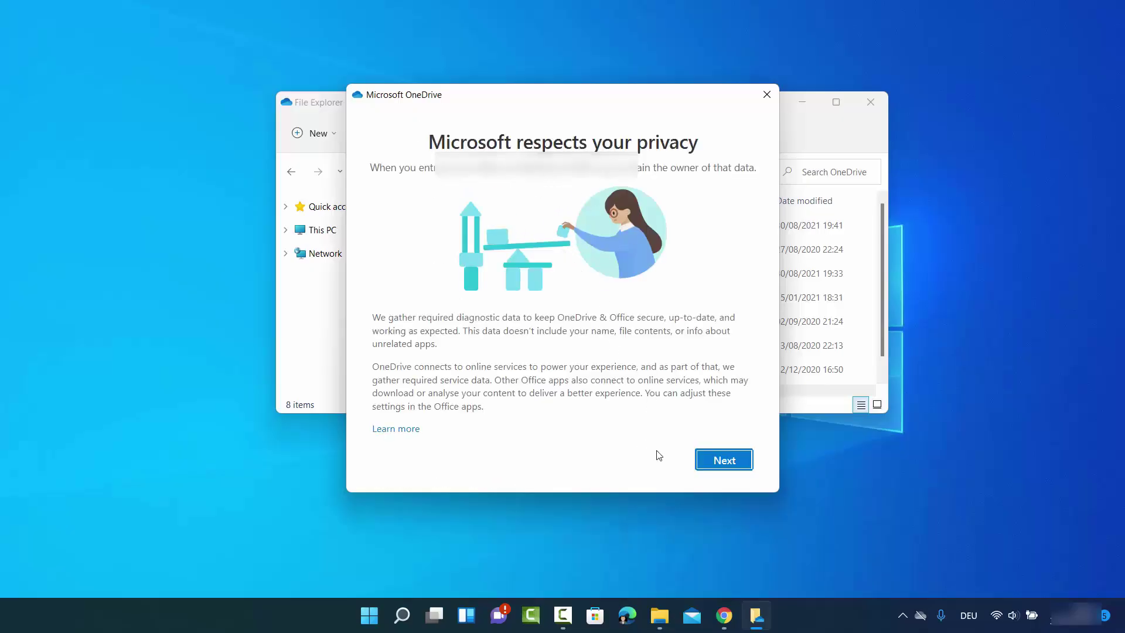
click(715, 468)
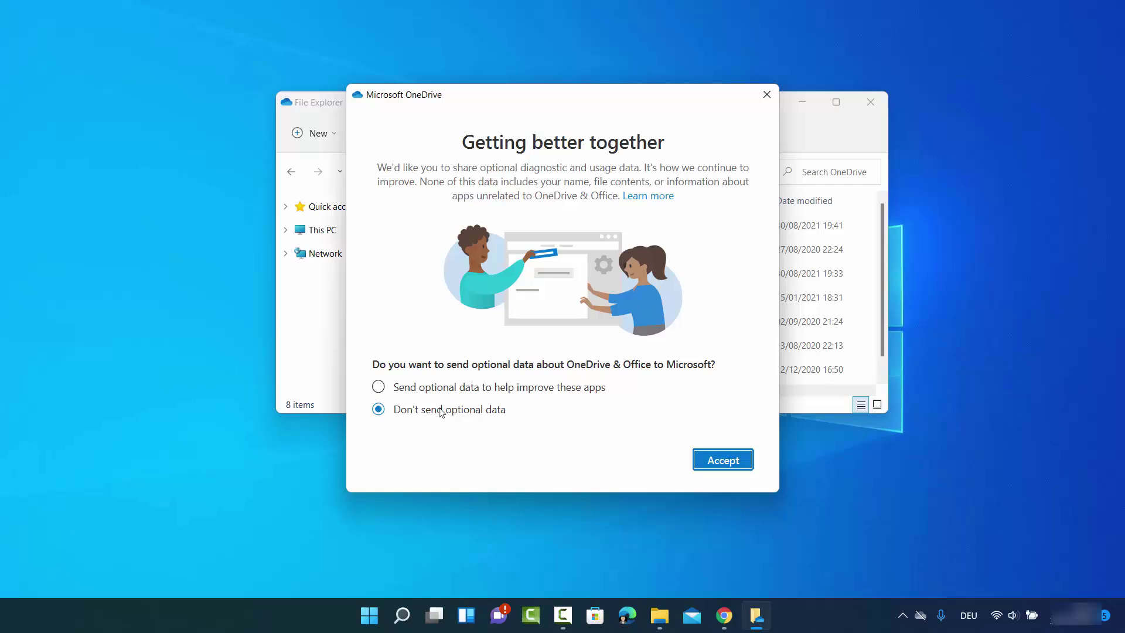
click(723, 461)
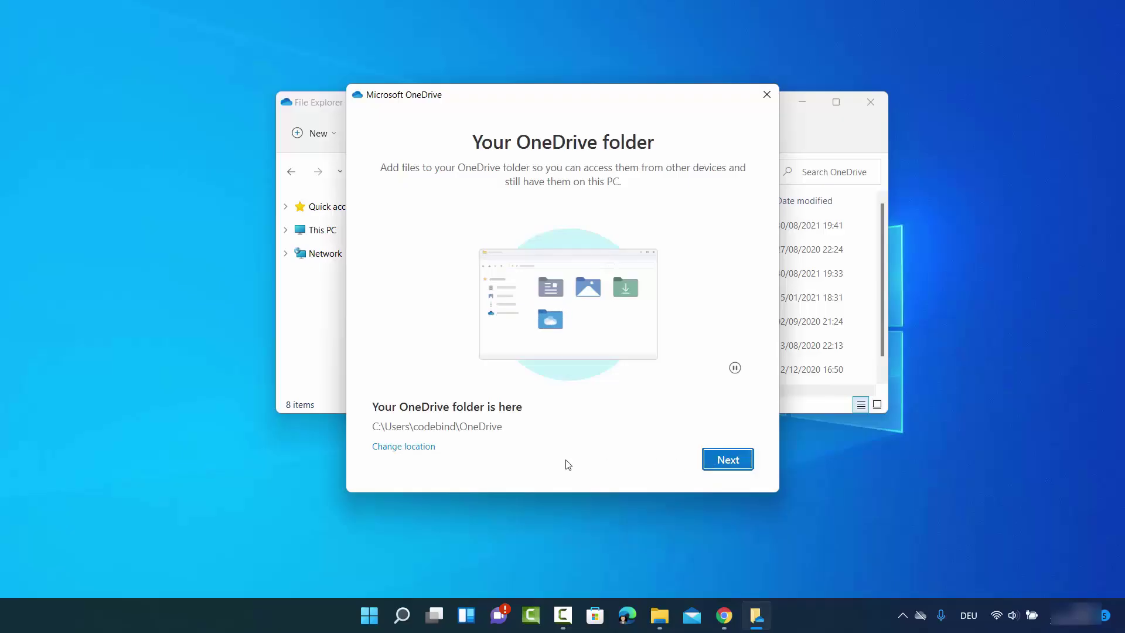
- Keep the suggested location, reuse the existing OneDrive folder, and skip the premium offer
click(730, 459)
click(497, 366)
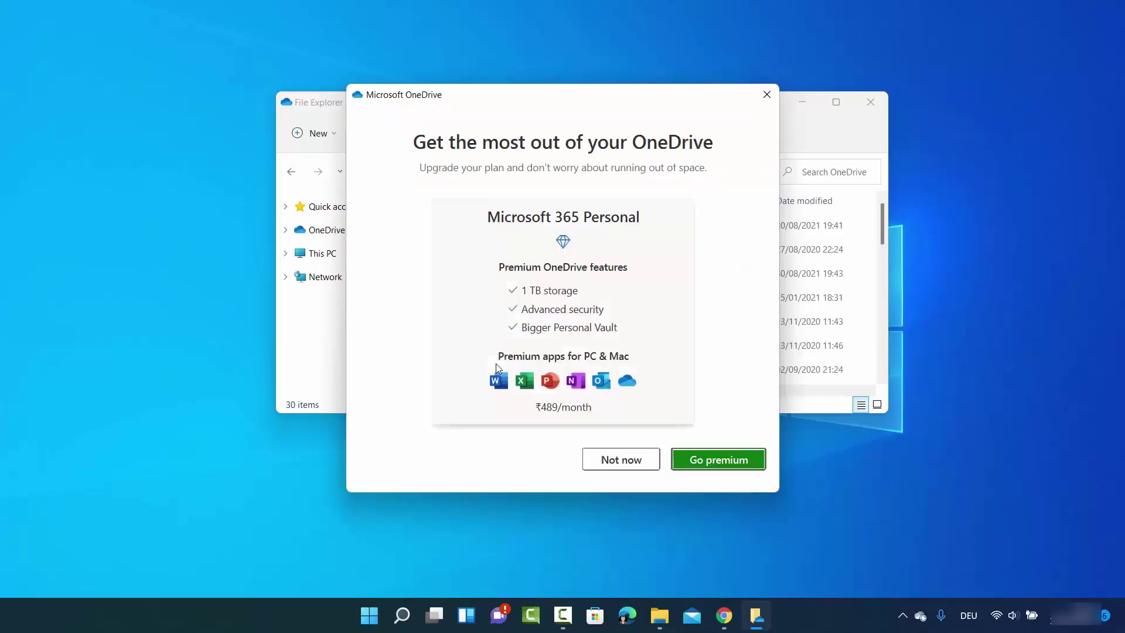
click(610, 466)
- Skip the intro, sharing and Files On Demand pages, postpone the mobile app, and open the OneDrive folder
click(701, 461)
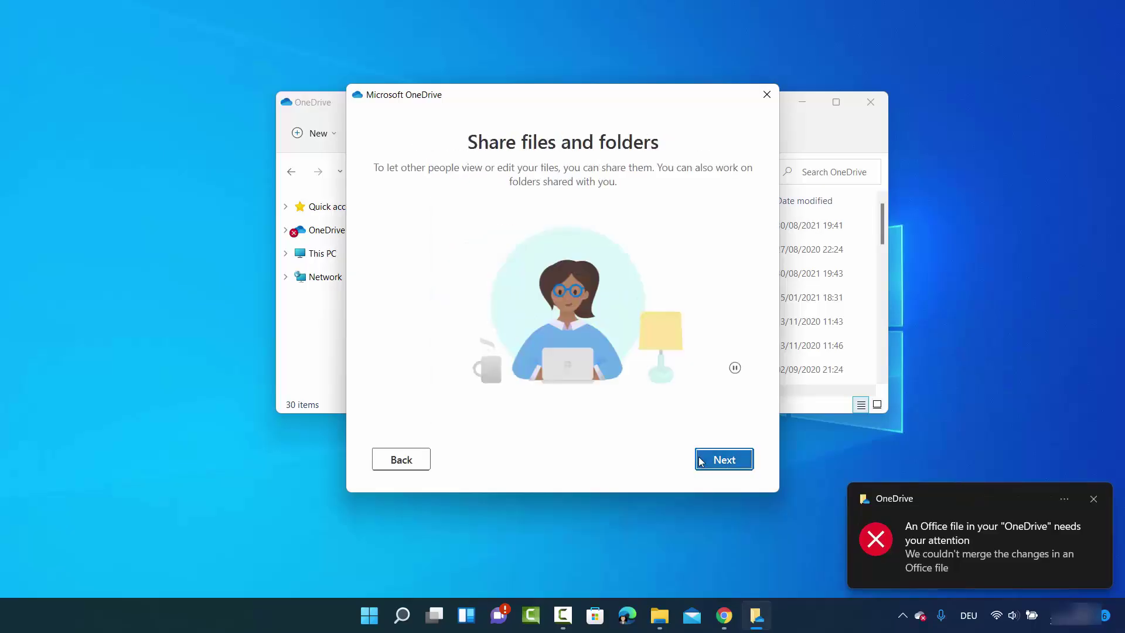
click(710, 463)
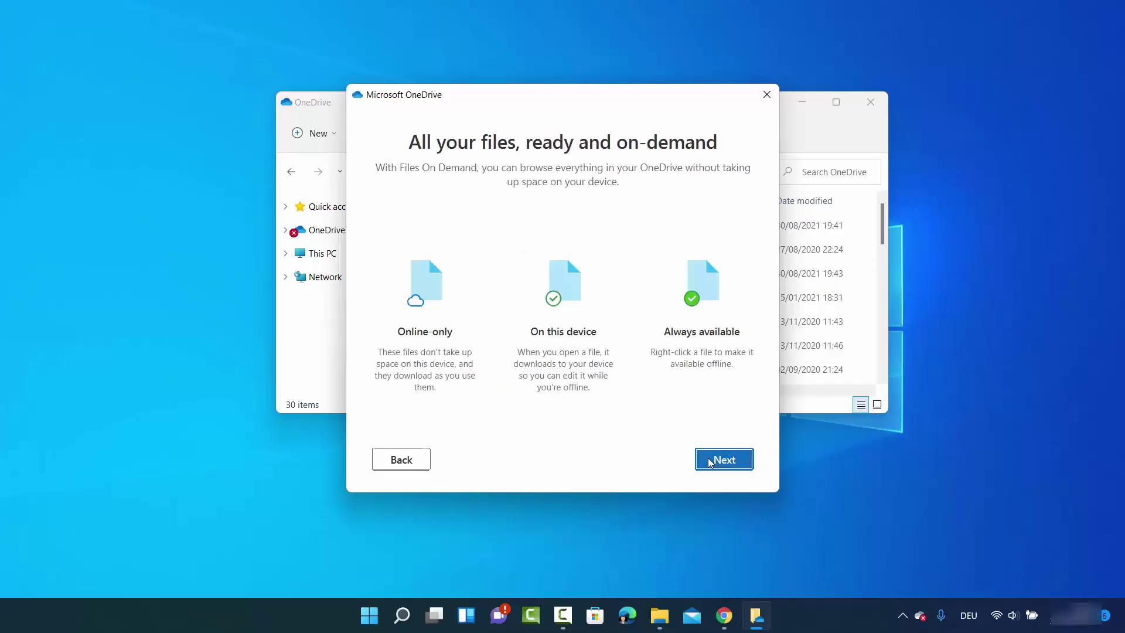
click(705, 463)
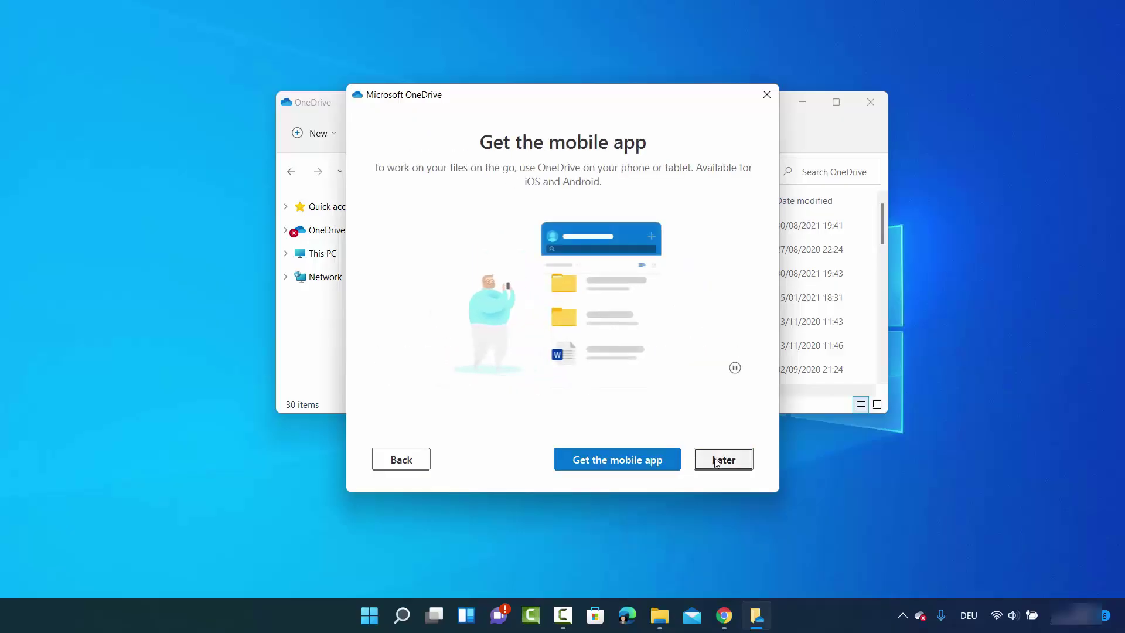
click(720, 463)
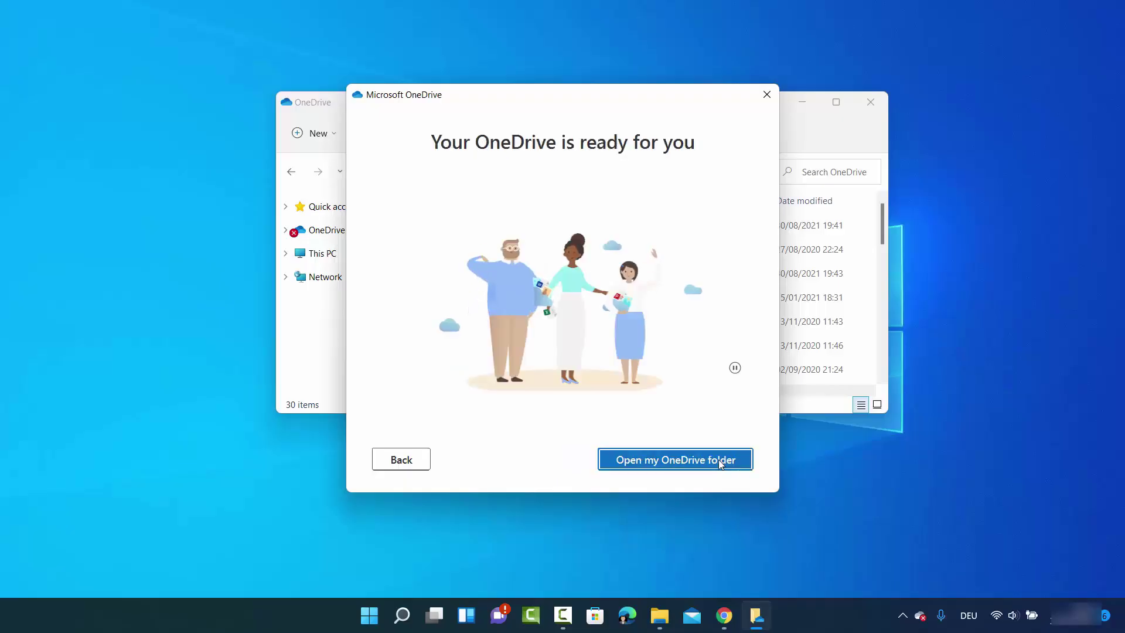
click(652, 466)
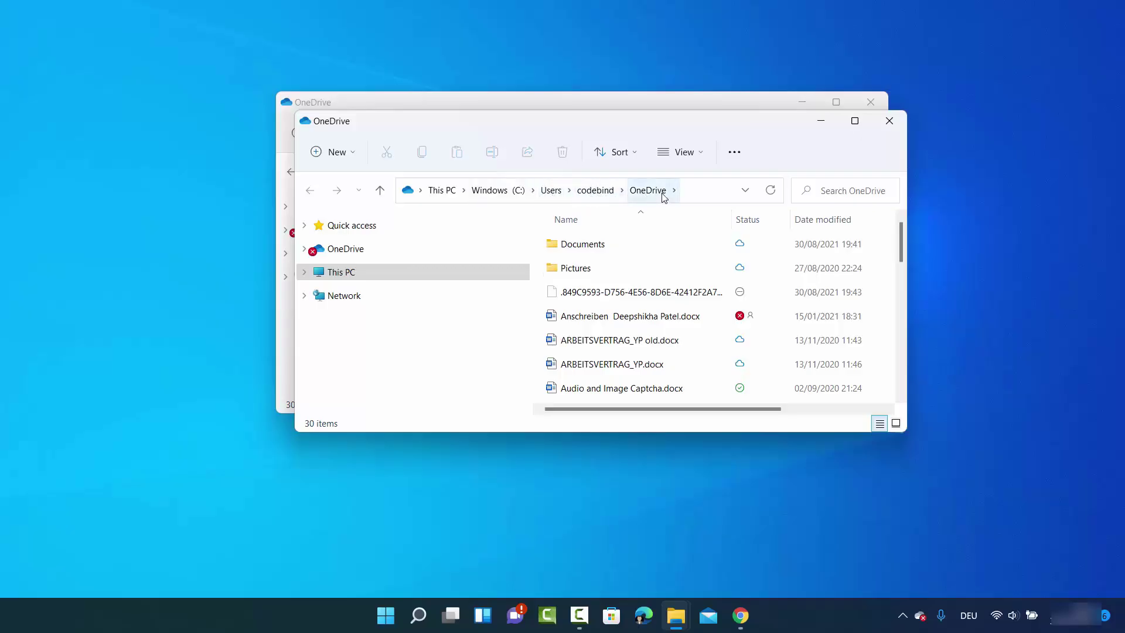
click(701, 191)
double_click(474, 190)
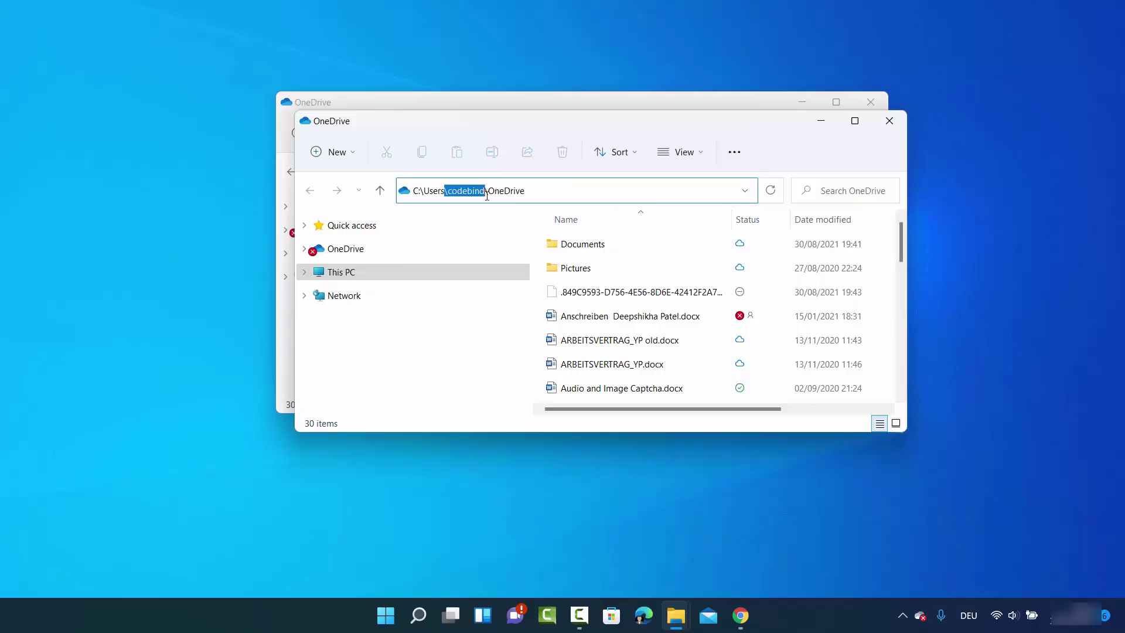
click(483, 373)
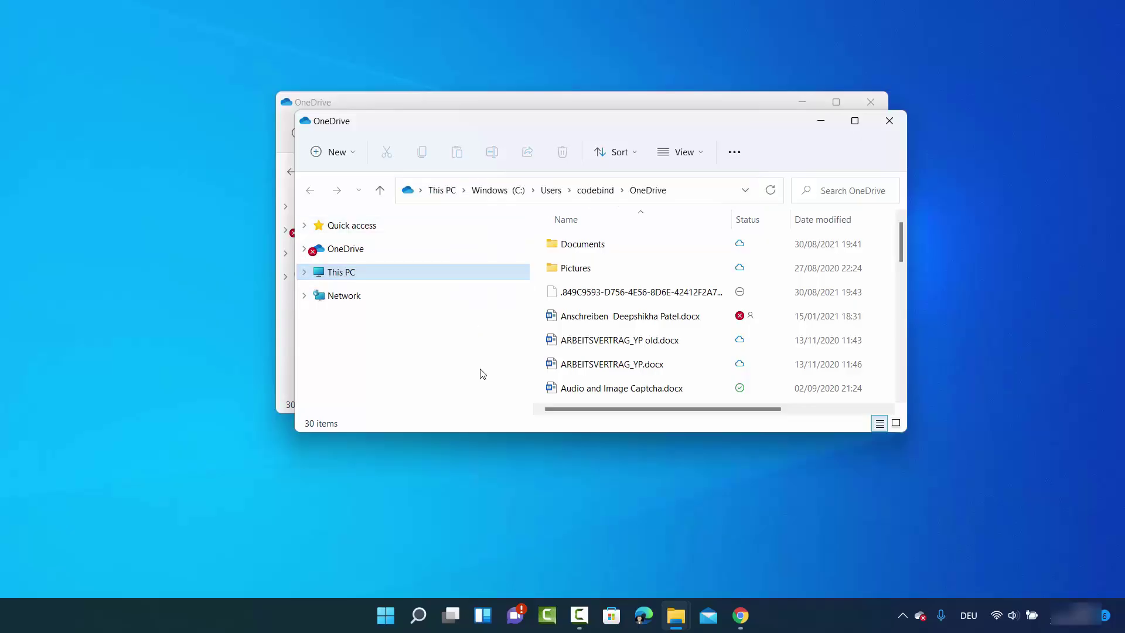
click(668, 530)
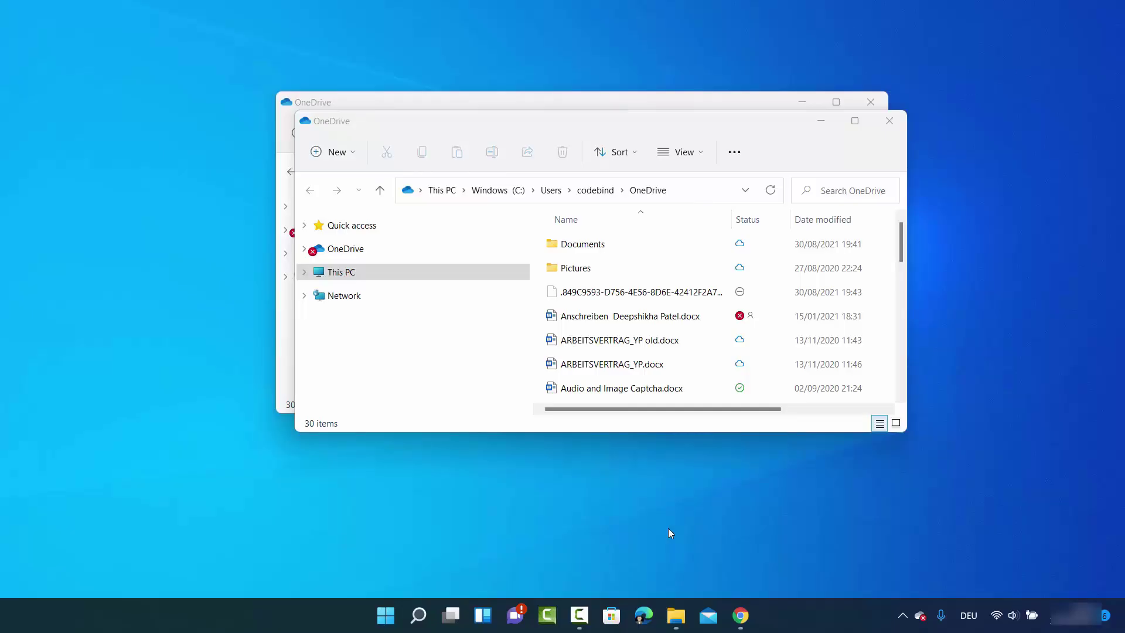